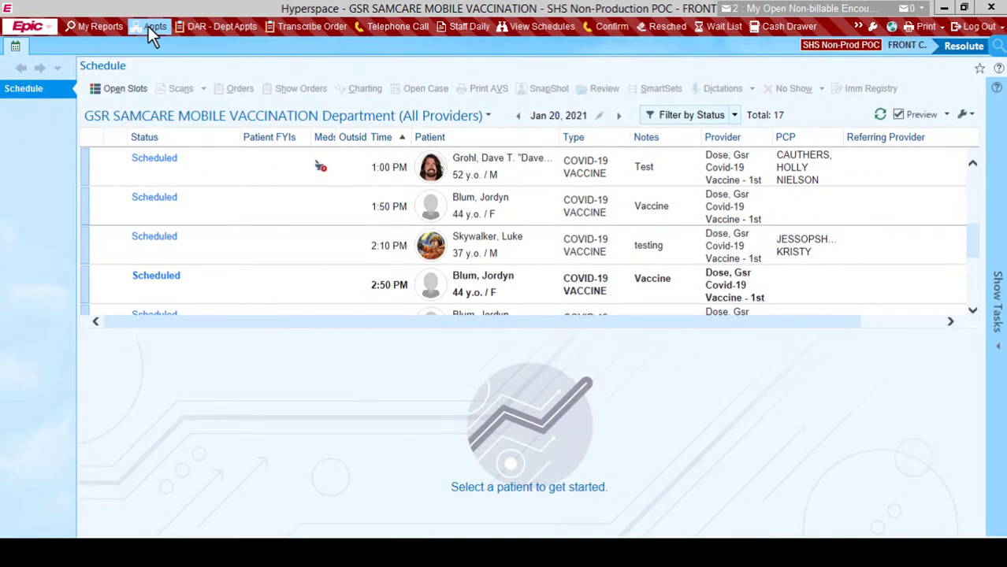
# Look up the 65-year-old male test patient by name and open his Appointment Desk.
pyautogui.click(230, 41)
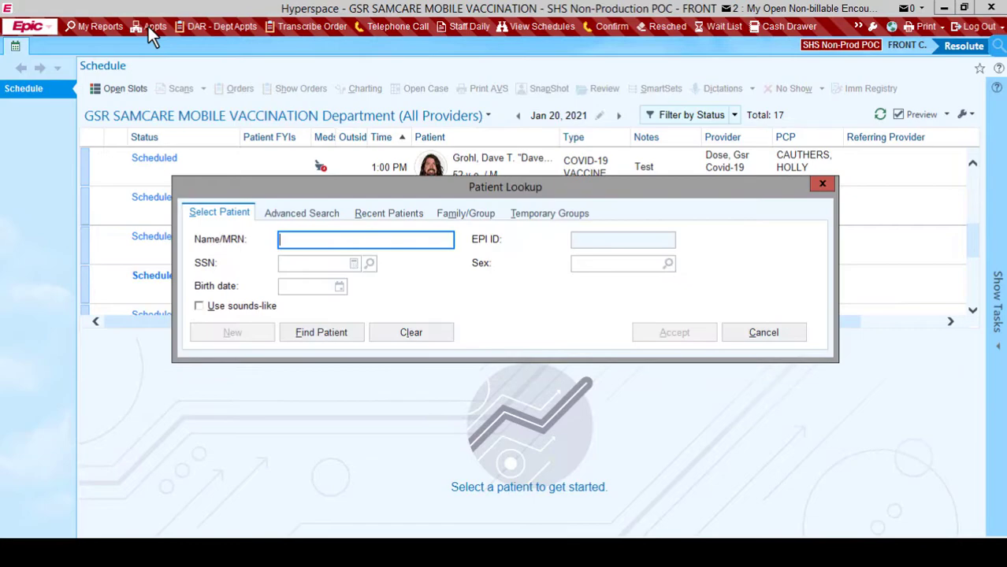
pyautogui.write('blue,jay')
pyautogui.press('Return')
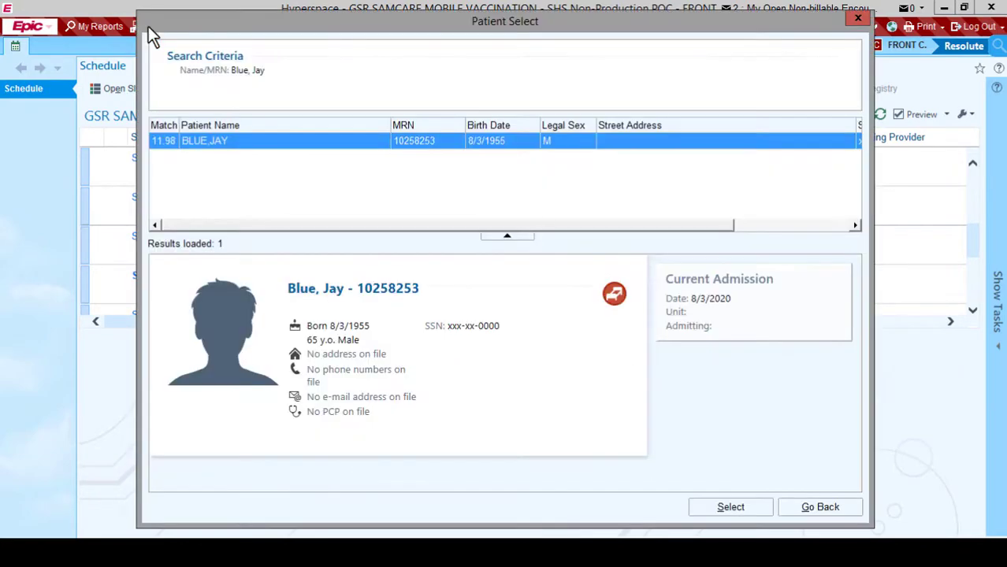
pyautogui.click(724, 509)
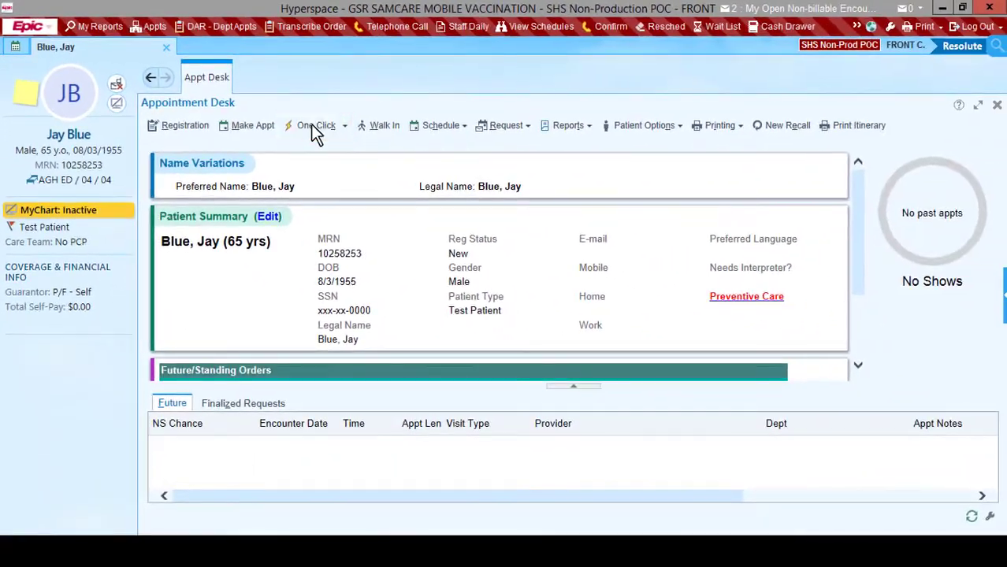
# Book today's 12:10 PM 10-minute COVID-19 first-dose slot with One Click and accept it.
pyautogui.click(441, 179)
pyautogui.click(314, 127)
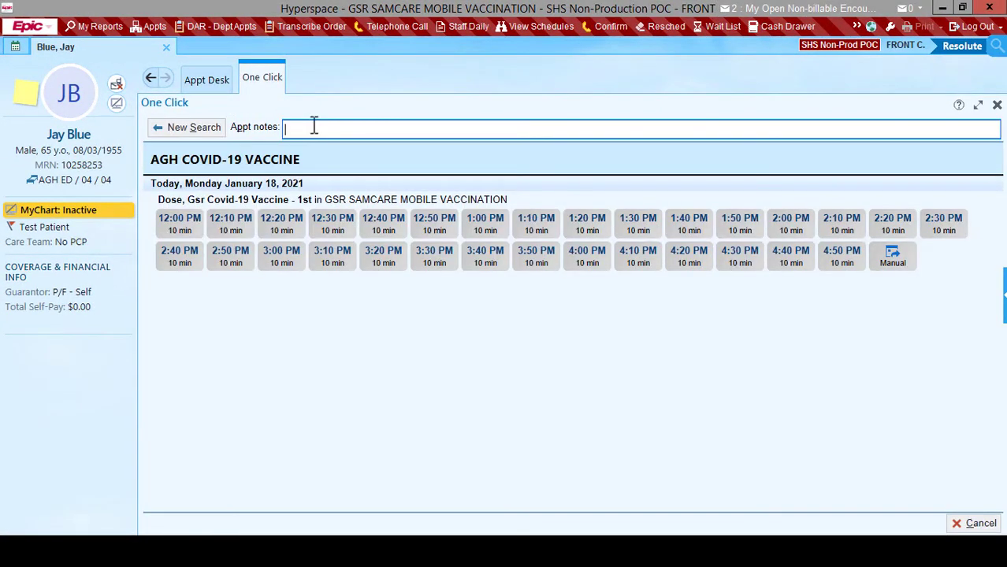
pyautogui.click(230, 229)
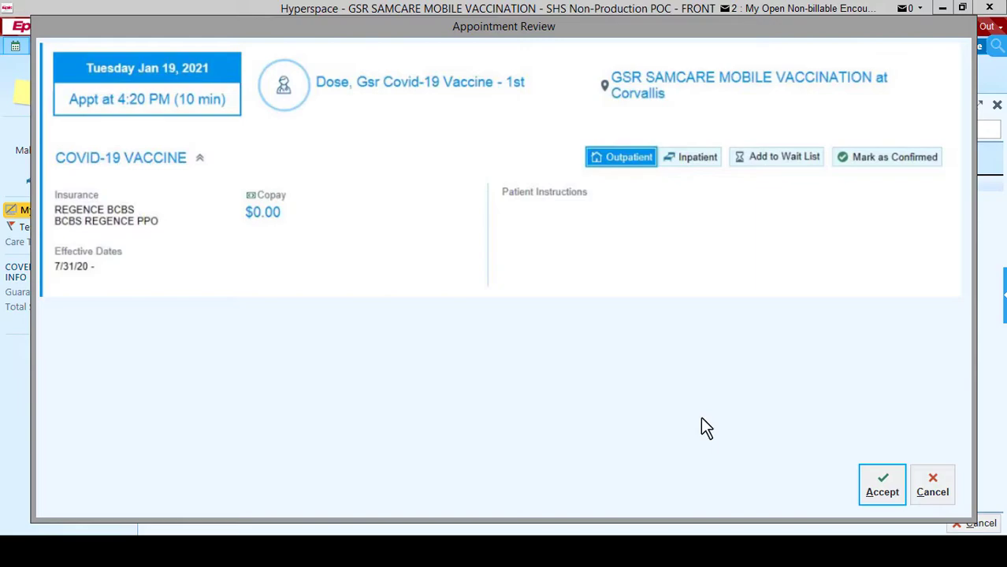
pyautogui.click(881, 492)
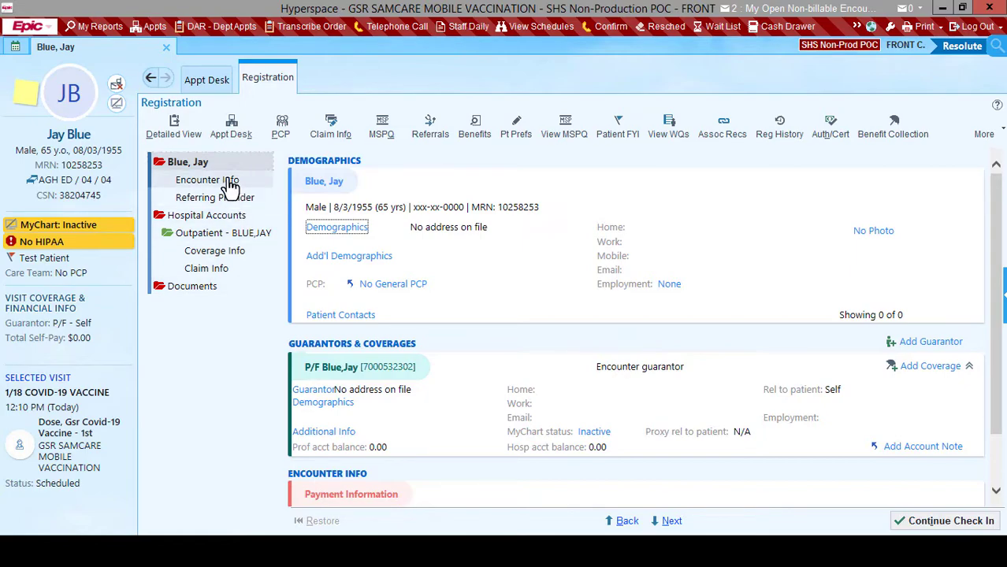
# In Encounter Info, set Accident related? to No.
pyautogui.click(228, 180)
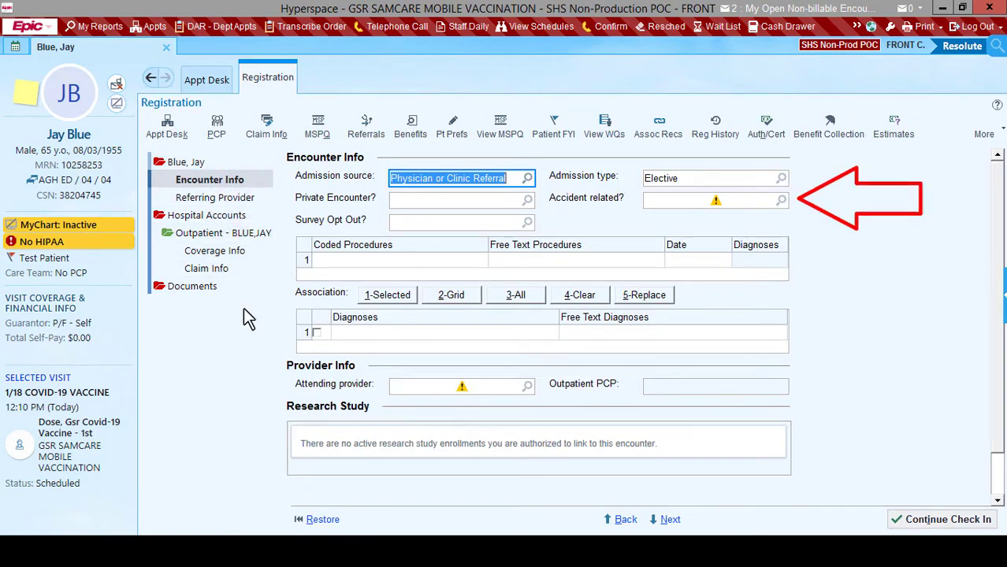
pyautogui.click(780, 200)
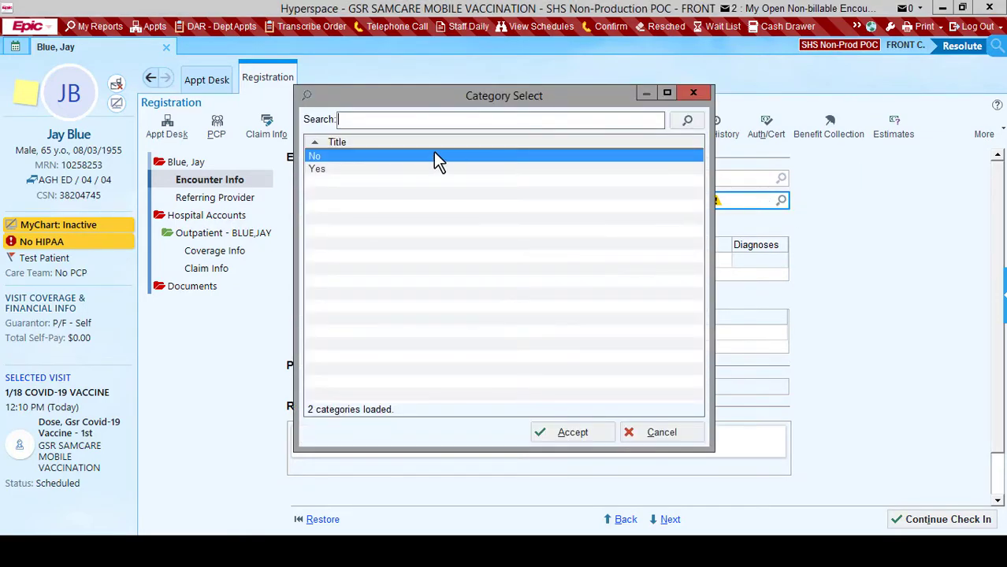
pyautogui.click(557, 432)
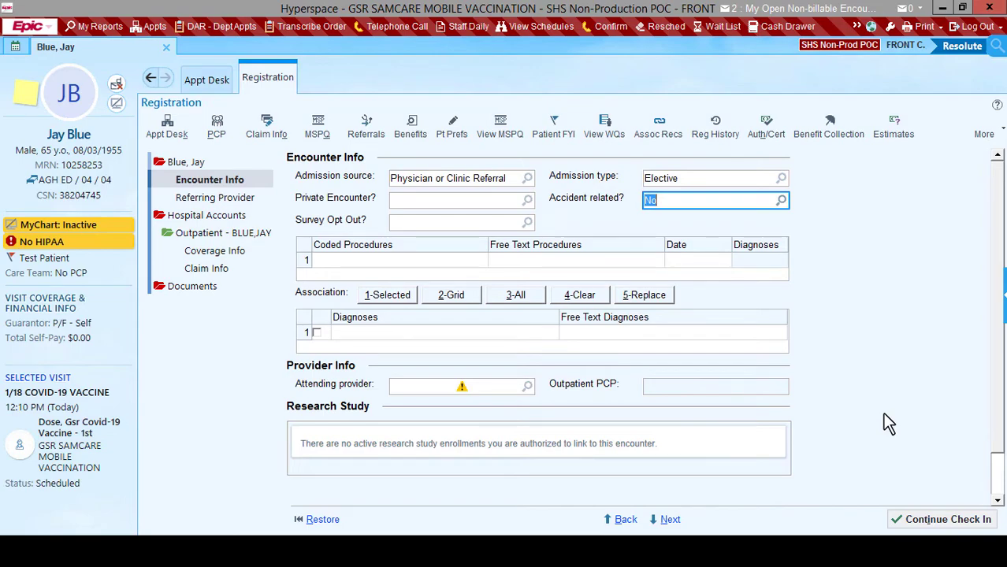
# Set the family-medicine physician as attending provider and continue check-in.
pyautogui.click(499, 385)
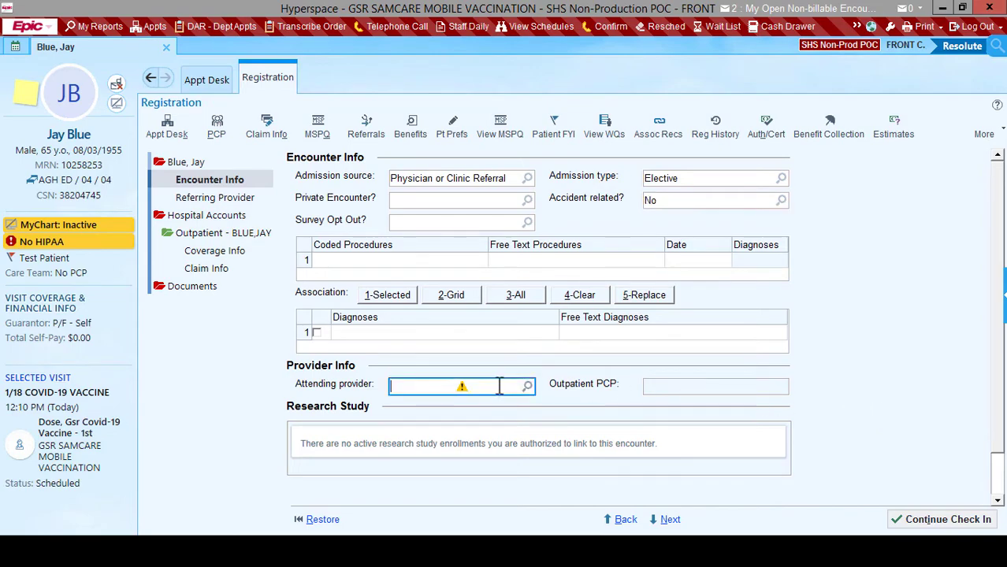
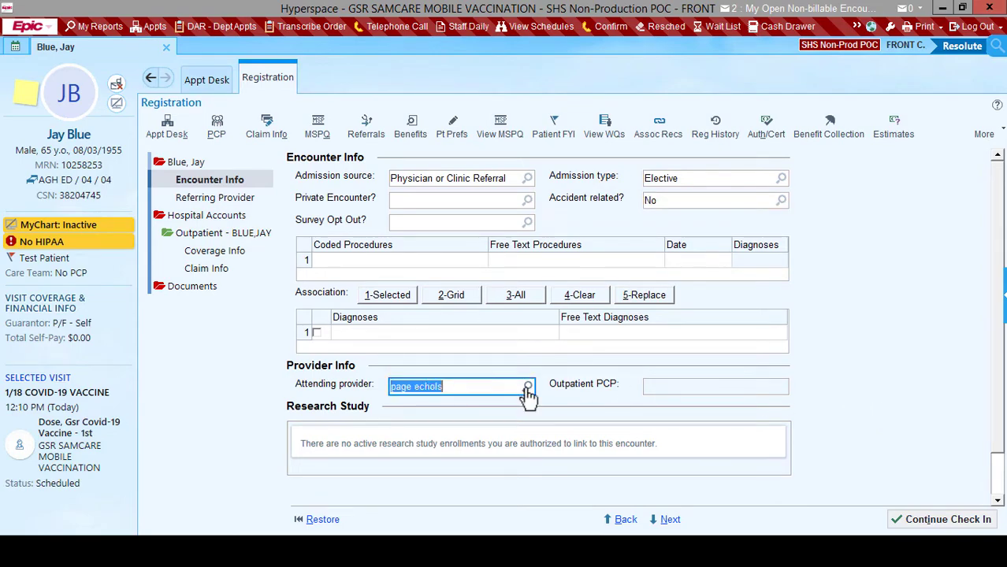
pyautogui.press('Return')
pyautogui.click(263, 169)
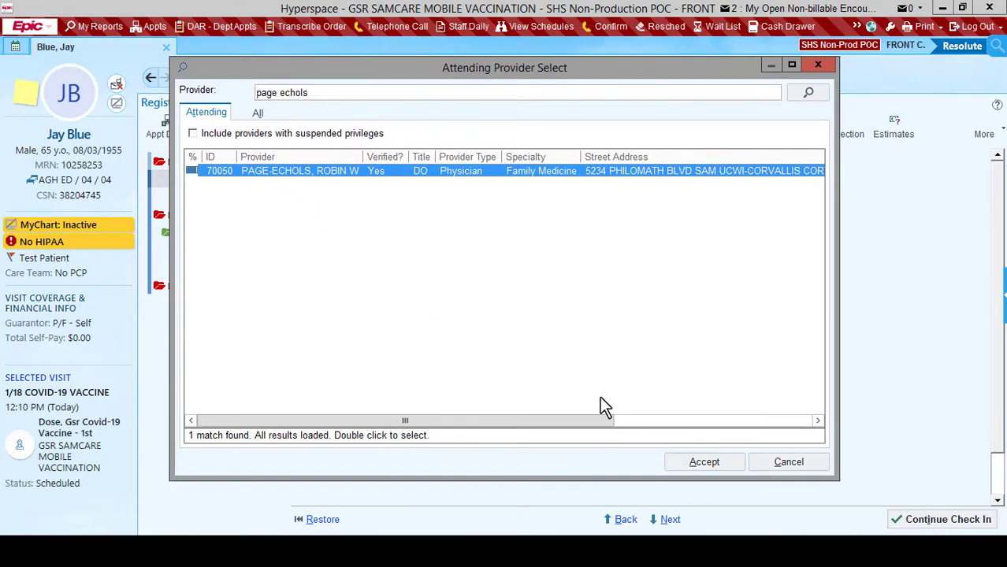
pyautogui.click(686, 462)
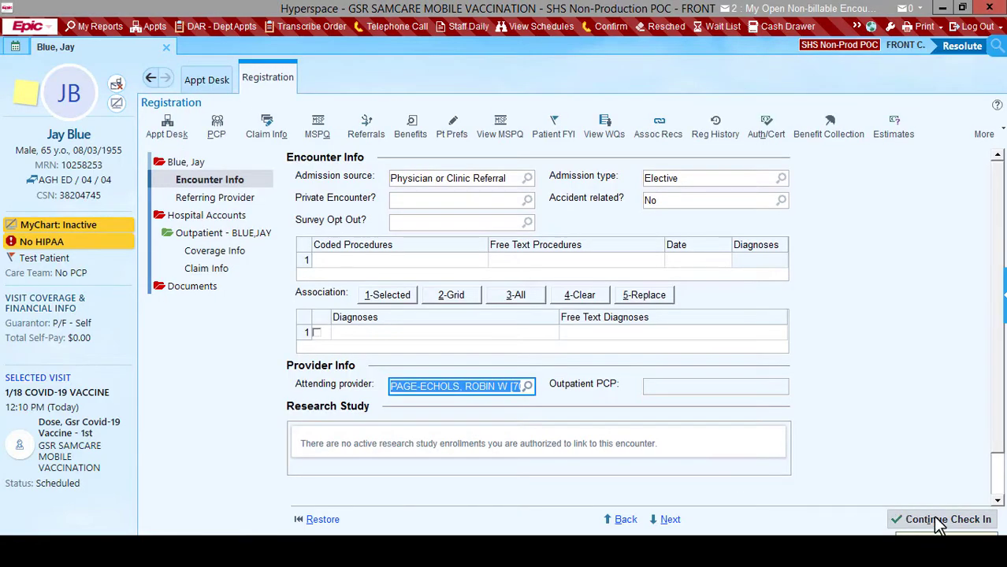
pyautogui.click(938, 522)
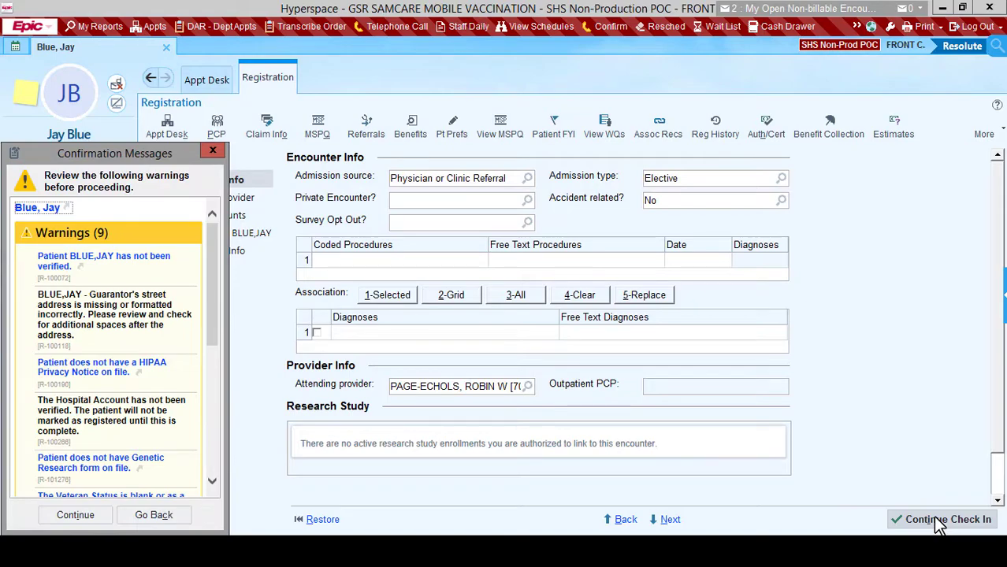
# Pass the Confirmation Messages warnings and accept the Check In copay page.
pyautogui.click(96, 517)
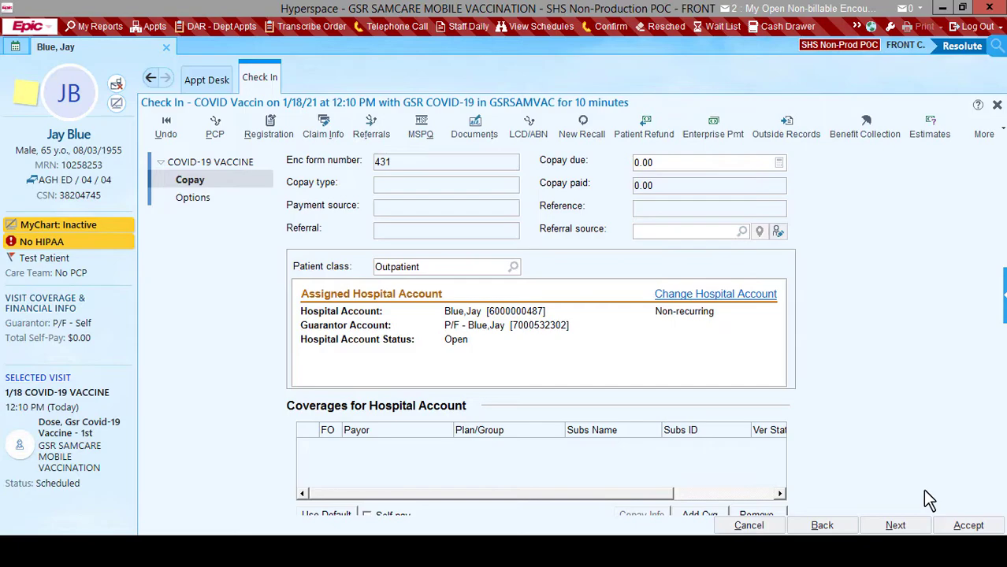
pyautogui.click(969, 528)
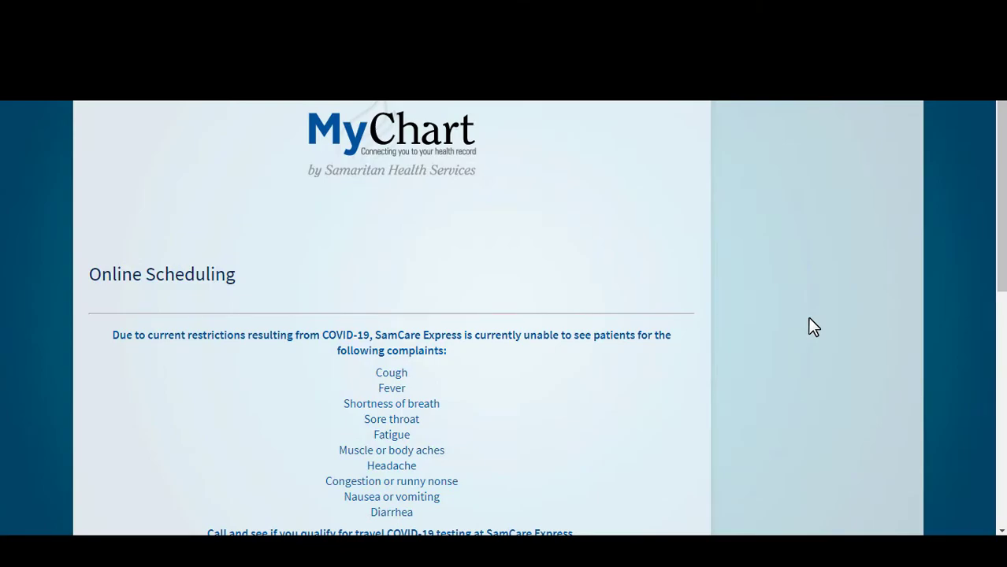
# Choose Vaccination, pick the January 18 1:00 PM slot, give reason 'Vaccination' and schedule it.
pyautogui.scroll(-5, 780, 410)
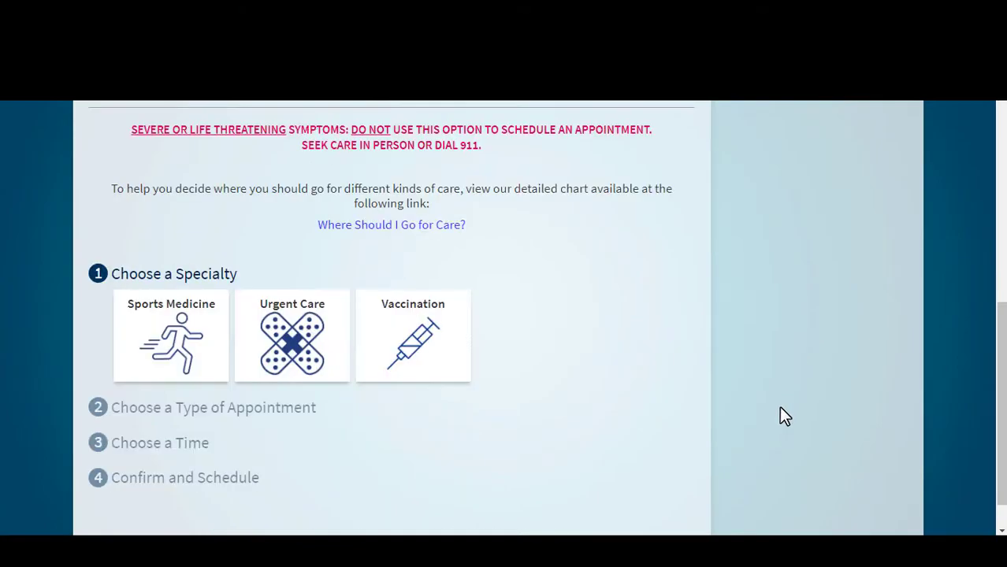
pyautogui.click(402, 323)
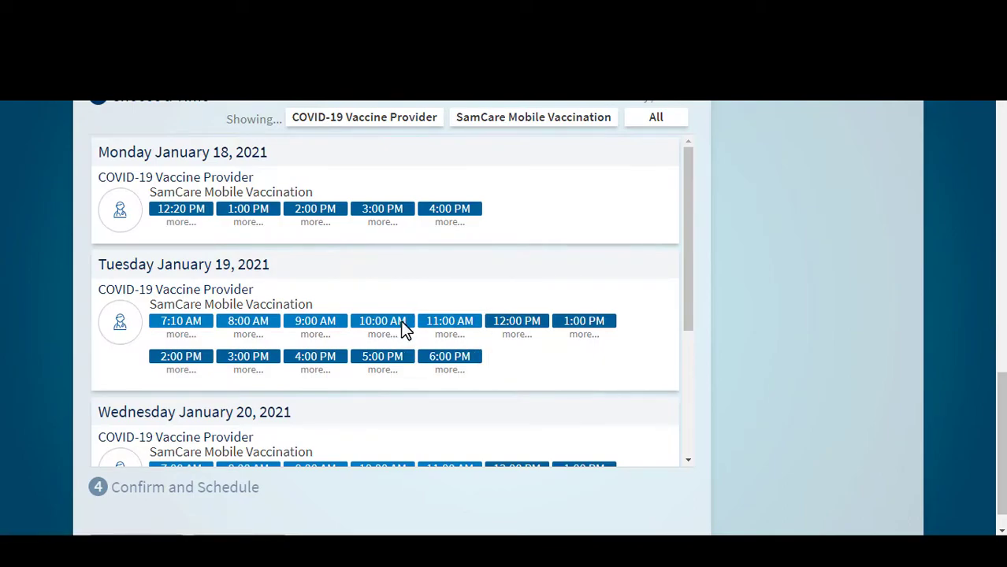
pyautogui.click(240, 210)
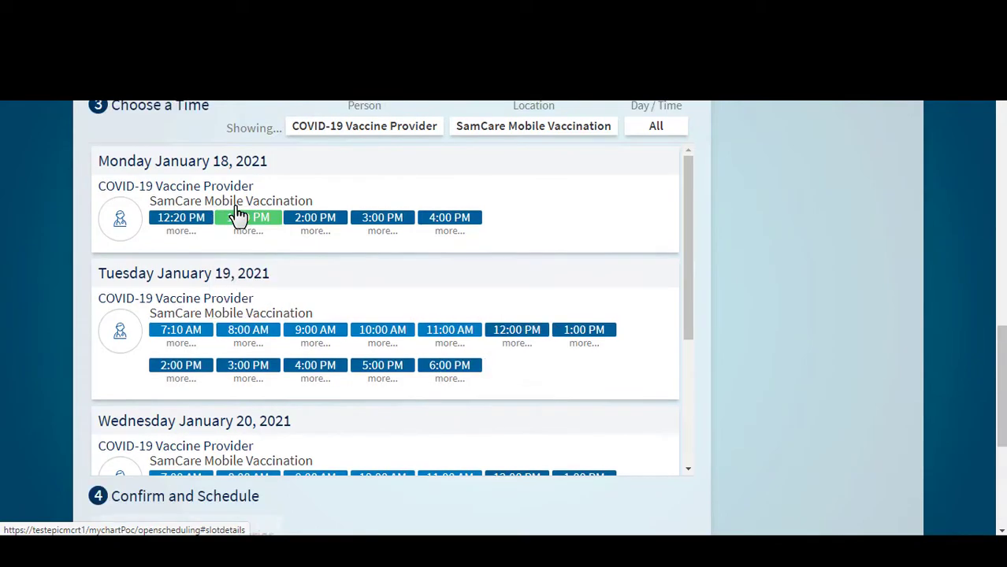
pyautogui.click(389, 344)
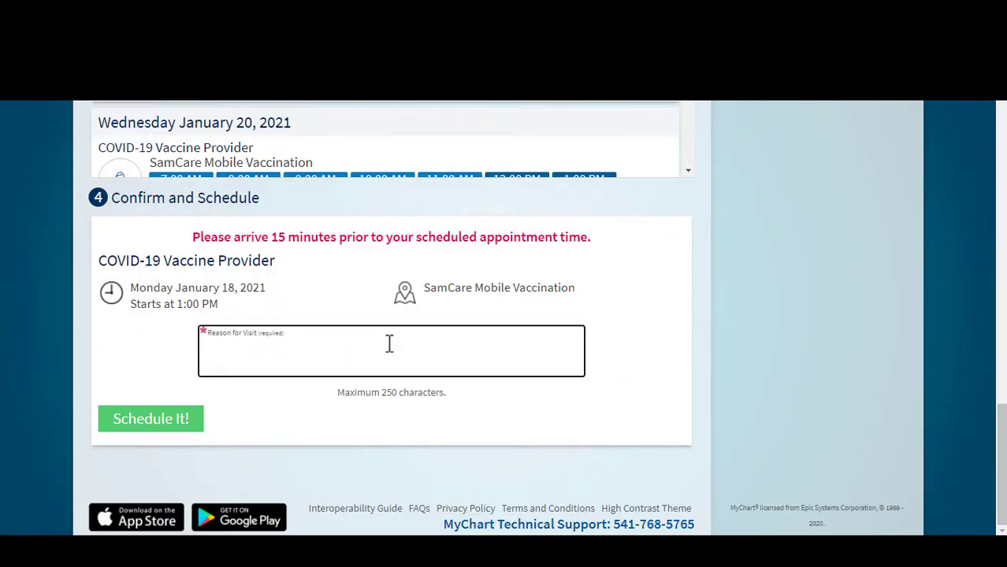
pyautogui.write('Vaccination')
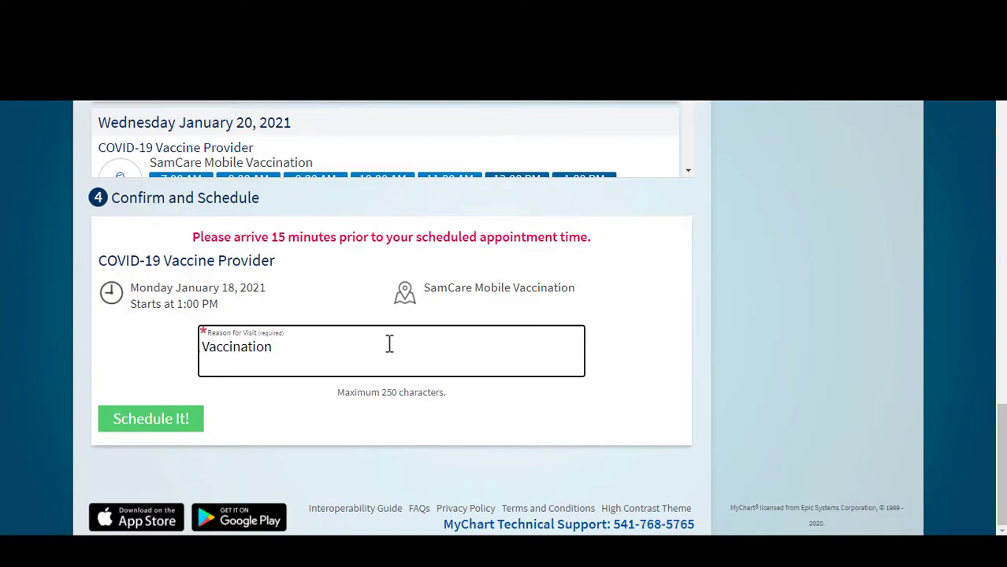
pyautogui.click(146, 421)
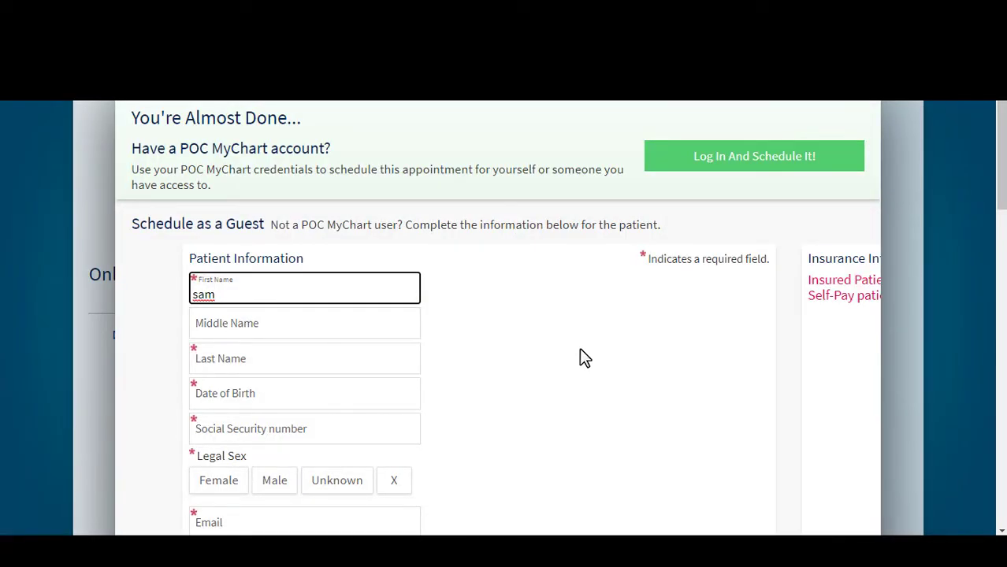
pyautogui.press('Tab')
pyautogui.write('B')
pyautogui.press('Tab')
pyautogui.write('Kindle')
pyautogui.press('Tab')
pyautogui.write('04051955')
pyautogui.press('Tab')
pyautogui.write('•••••••••')
pyautogui.press('Tab')
pyautogui.press('Right')
pyautogui.press('Tab')
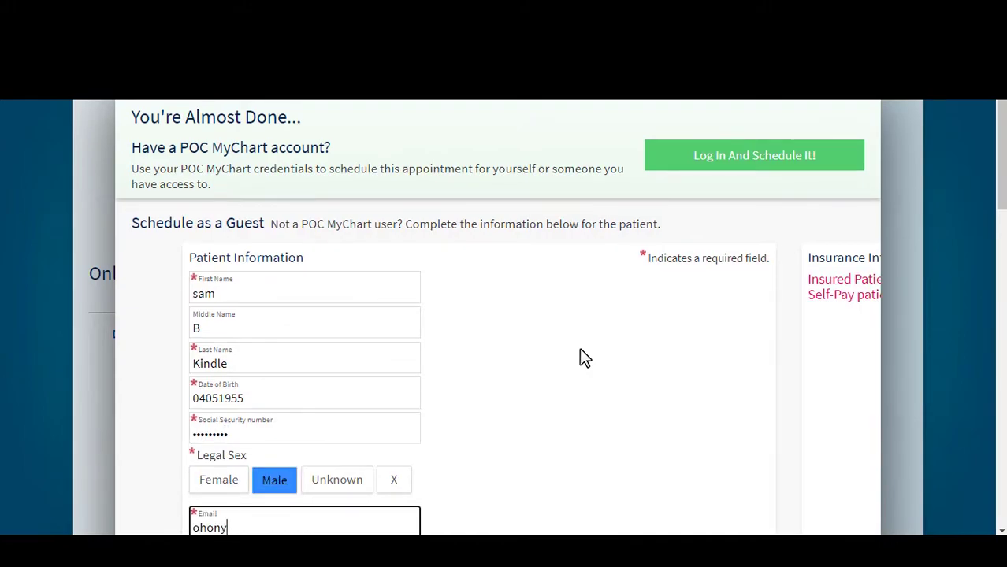
# Enter the guest's e-mail address and home phone number.
pyautogui.press('Tab')
pyautogui.write('541555121')
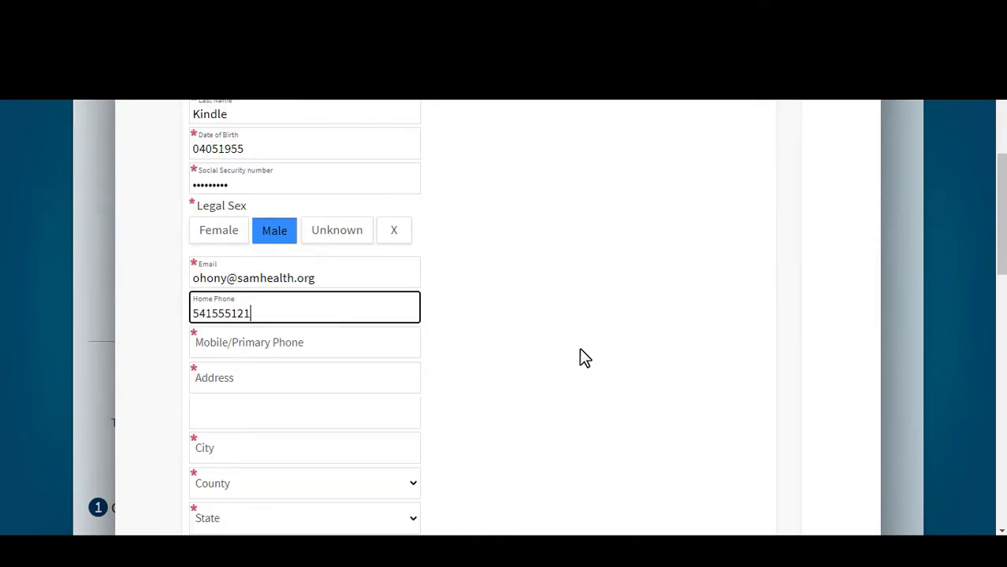
pyautogui.write('2')
pyautogui.press('Tab')
pyautogui.write('5415551212')
# Enter the guest's street address, city, county, state and ZIP, then advance to insurance.
pyautogui.press('Tab')
pyautogui.write('123 Aple Lane')
pyautogui.press('Tab')
pyautogui.write('Albany')
pyautogui.press('Tab')
pyautogui.write('linn')
pyautogui.press('Tab')
pyautogui.press('o')
pyautogui.press('Tab')
pyautogui.write('97321')
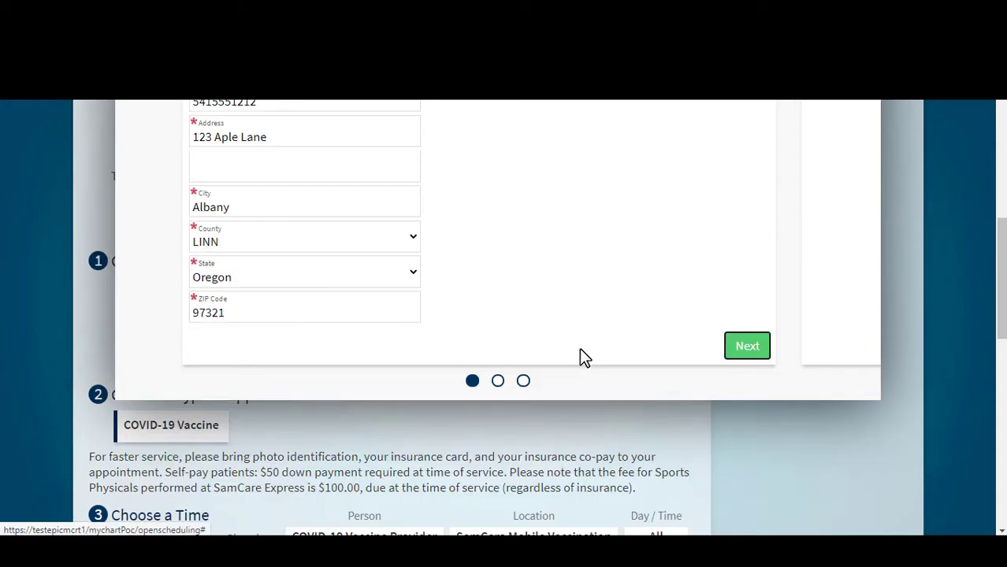
pyautogui.press('Return')
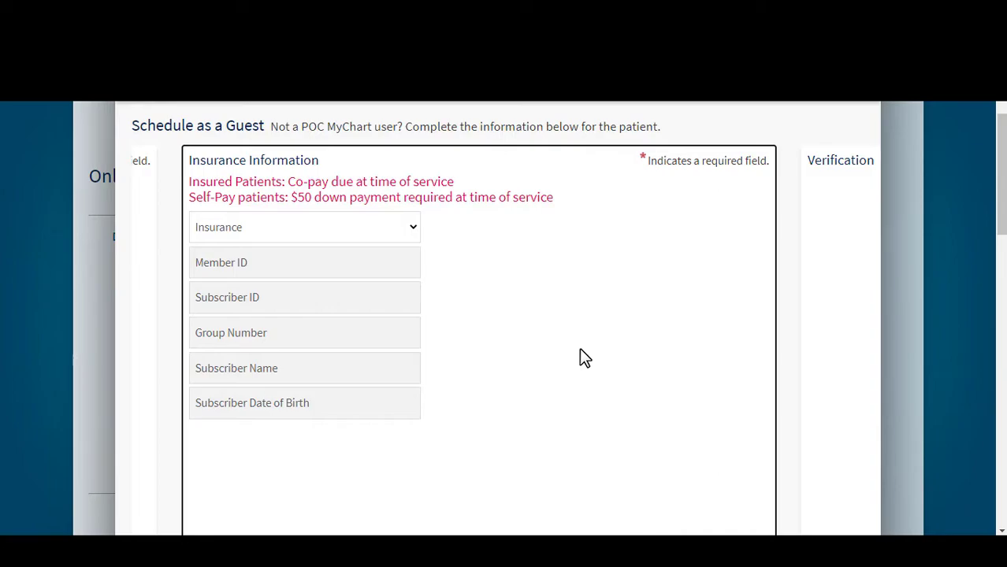
# Skip insurance, tick the 'I'm not a robot' reCAPTCHA and submit with Schedule It!
pyautogui.scroll(-3, 583, 359)
pyautogui.click(748, 470)
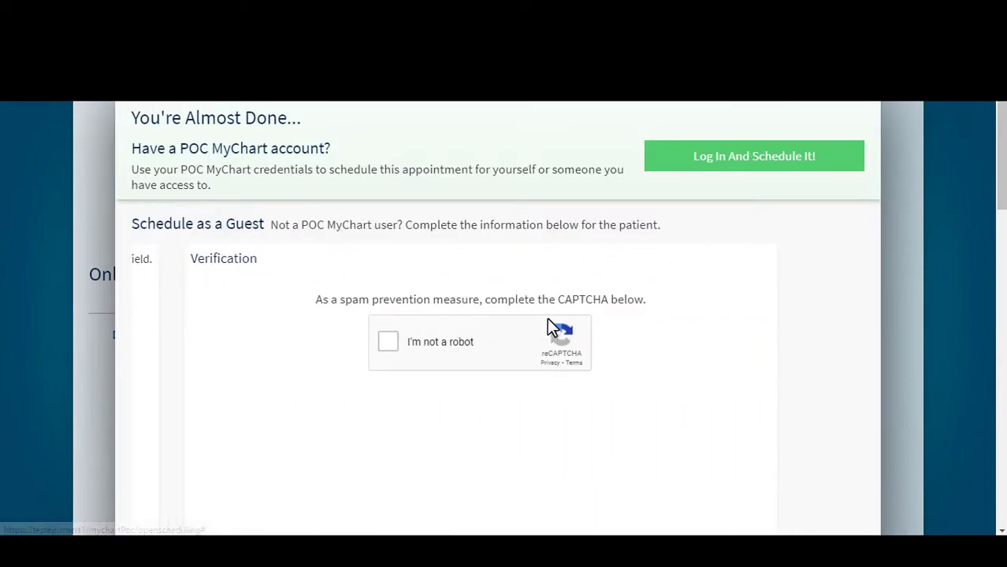
pyautogui.scroll(-2, 551, 327)
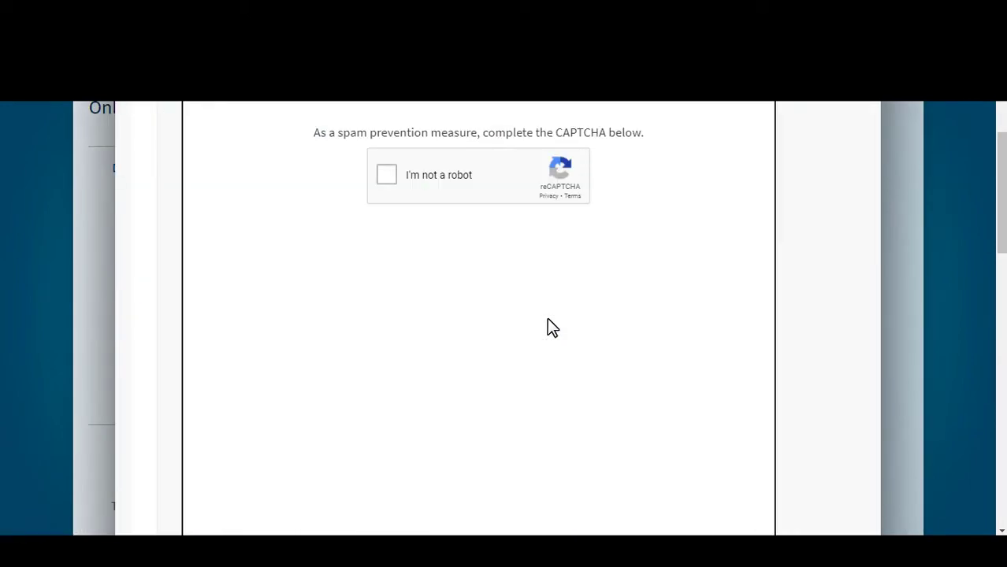
pyautogui.click(385, 174)
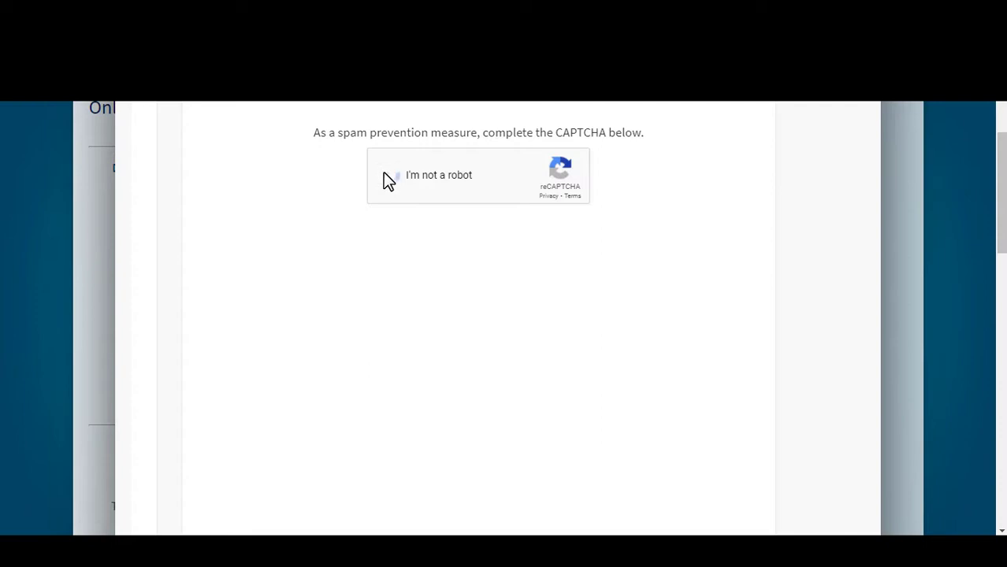
pyautogui.scroll(-5, 403, 195)
pyautogui.click(729, 467)
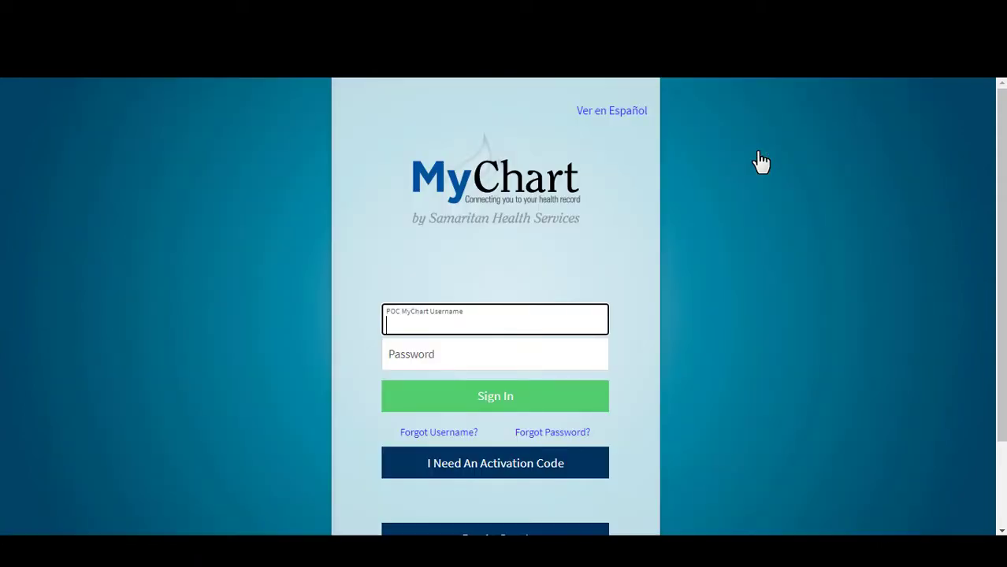
# Sign in with the patient's MyChart username and password and confirm the January 18 appointment.
pyautogui.write('Perkins')
pyautogui.press('Tab')
pyautogui.write('•••••••••')
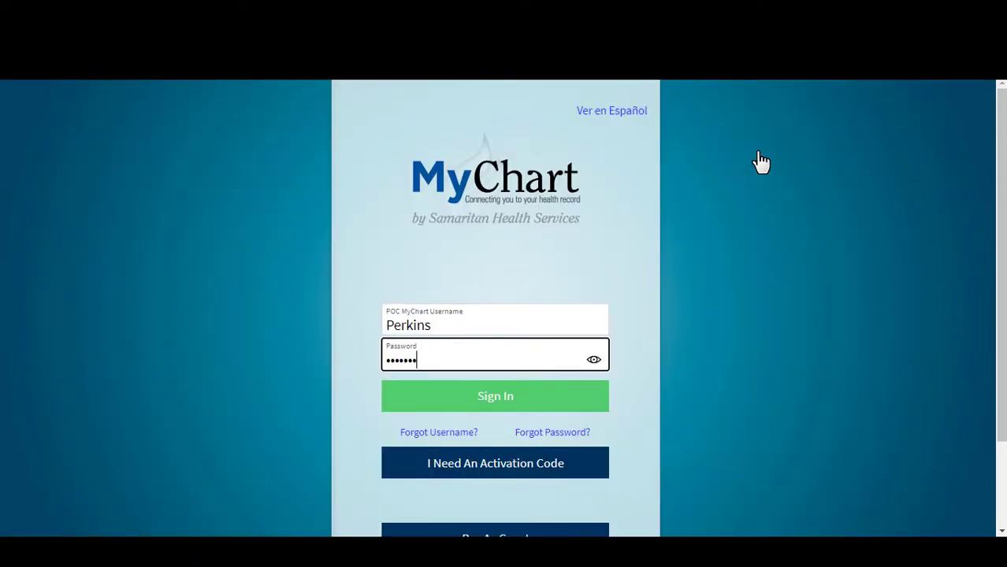
pyautogui.click(546, 399)
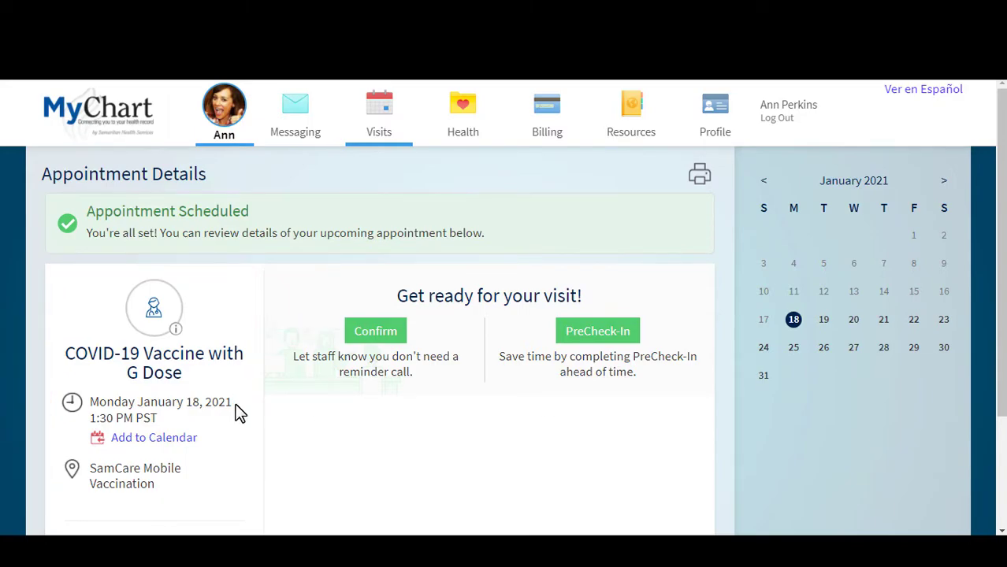
pyautogui.click(377, 334)
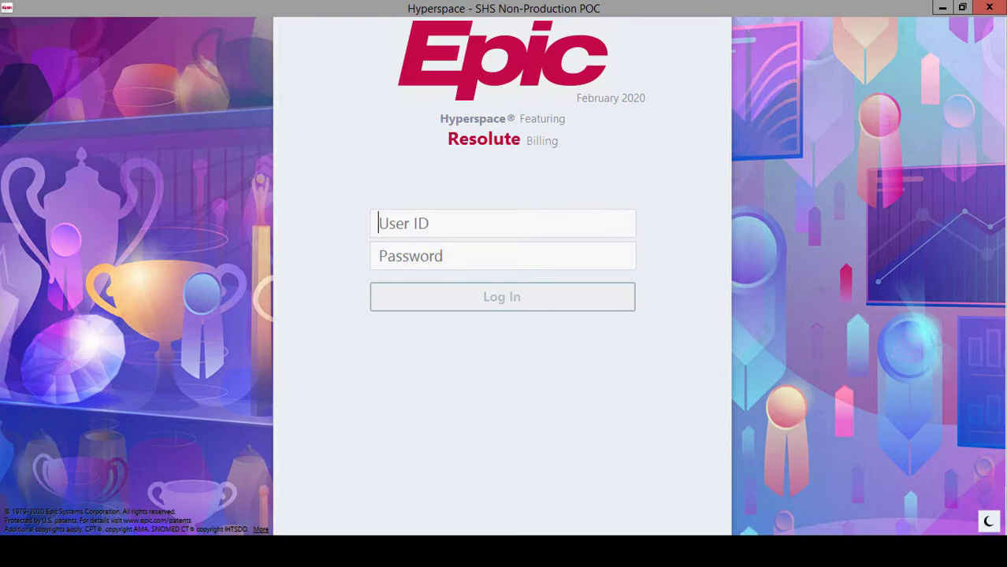
# Log in with the user ID and password, keeping the GSR SAMCARE MOBILE VACCINATION department.
pyautogui.write('massvacc')
pyautogui.press('Tab')
pyautogui.write('•••••')
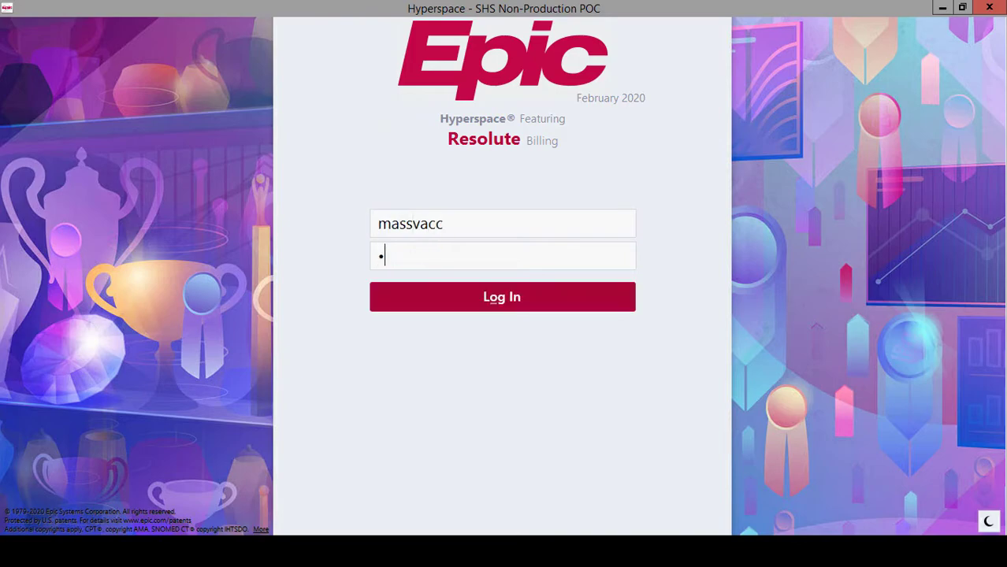
pyautogui.click(455, 302)
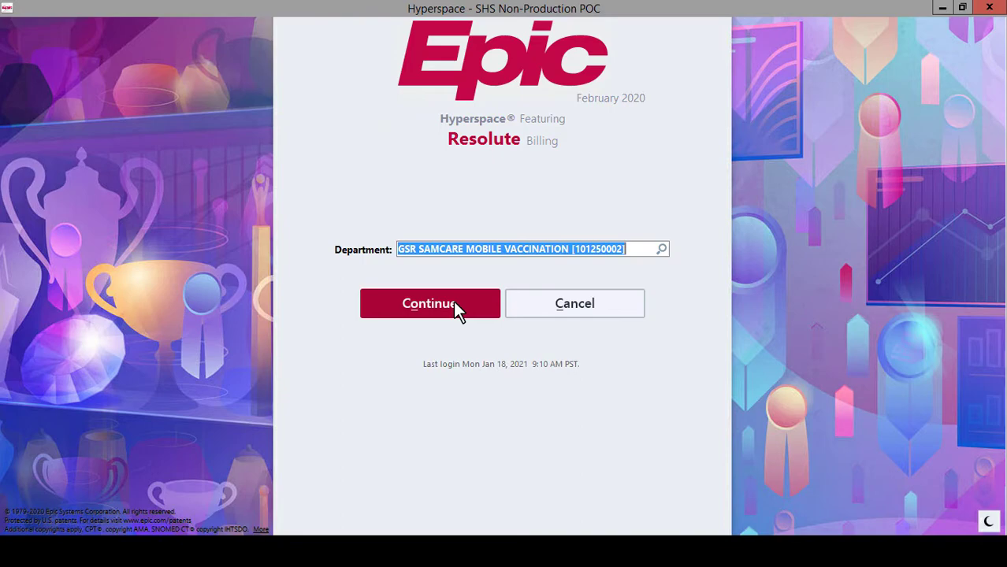
pyautogui.click(448, 309)
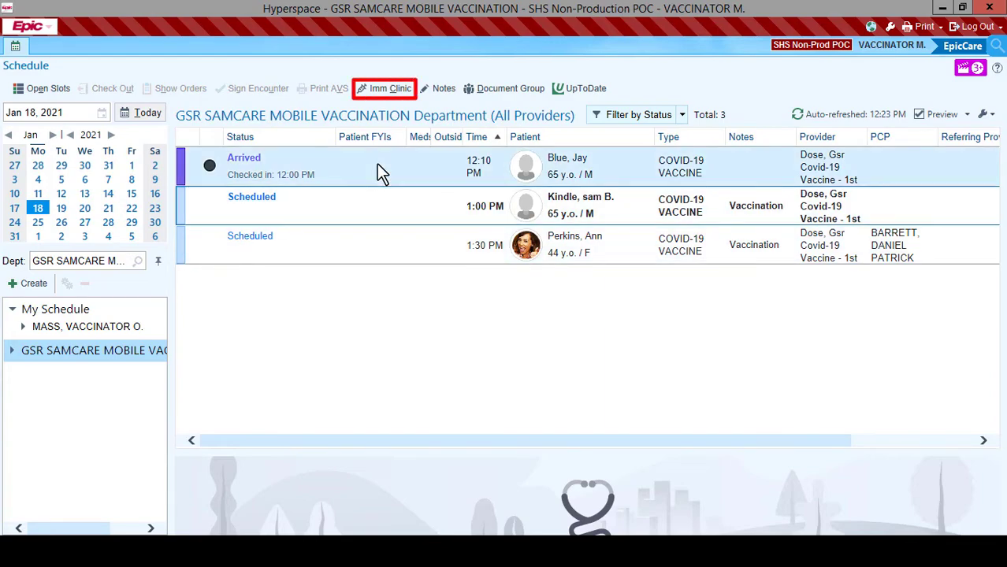
# Start an Imm Clinic entry for the arrived 12:10 PM patient with Pfizer SARS-COV-2 Vaccine.
pyautogui.click(378, 165)
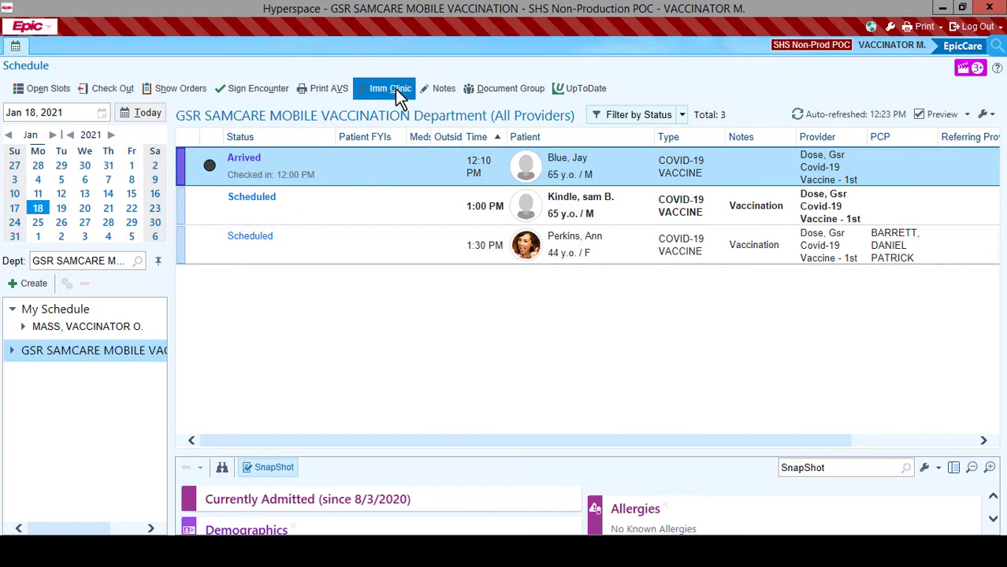
pyautogui.click(396, 88)
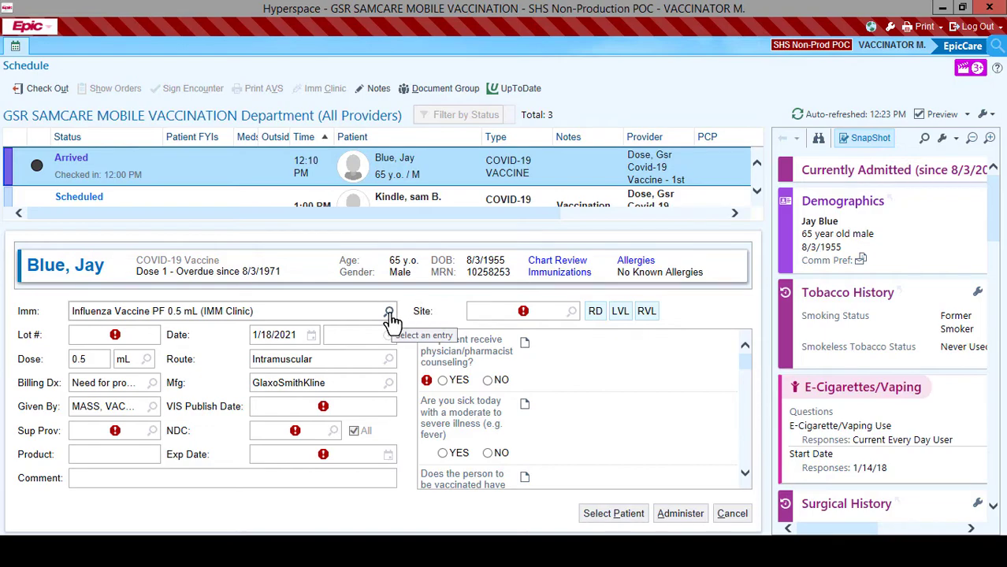
pyautogui.click(390, 313)
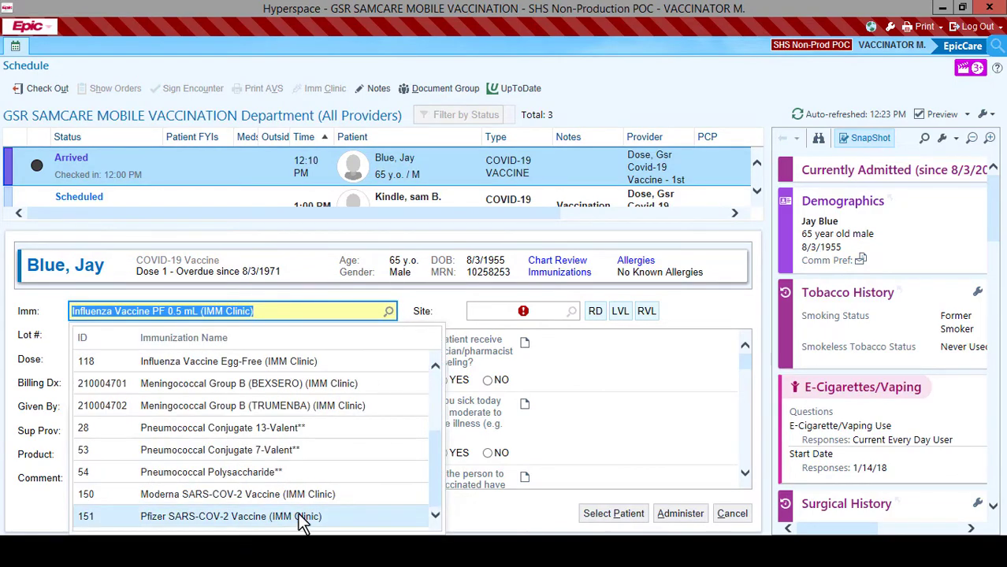
pyautogui.click(302, 517)
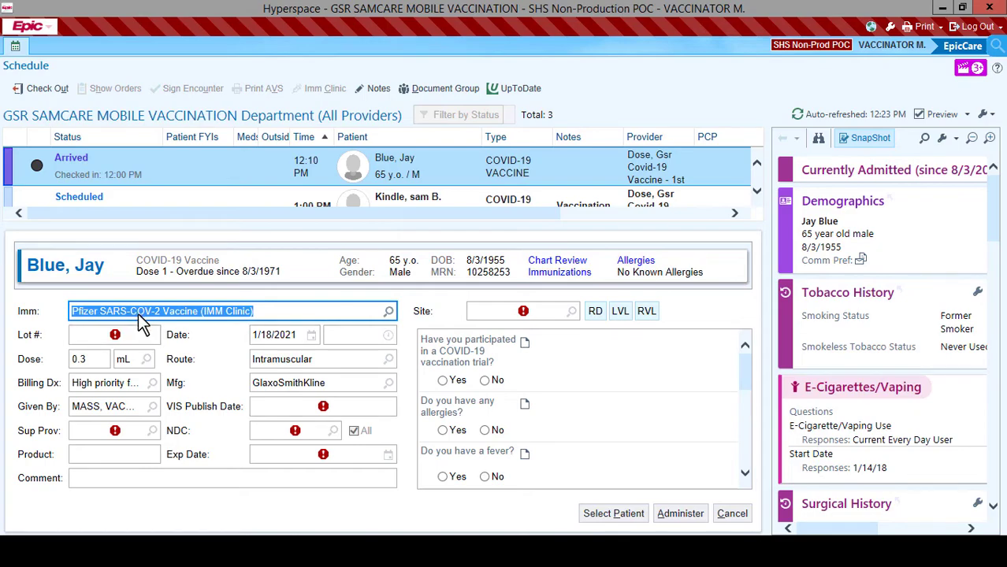
pyautogui.click(146, 335)
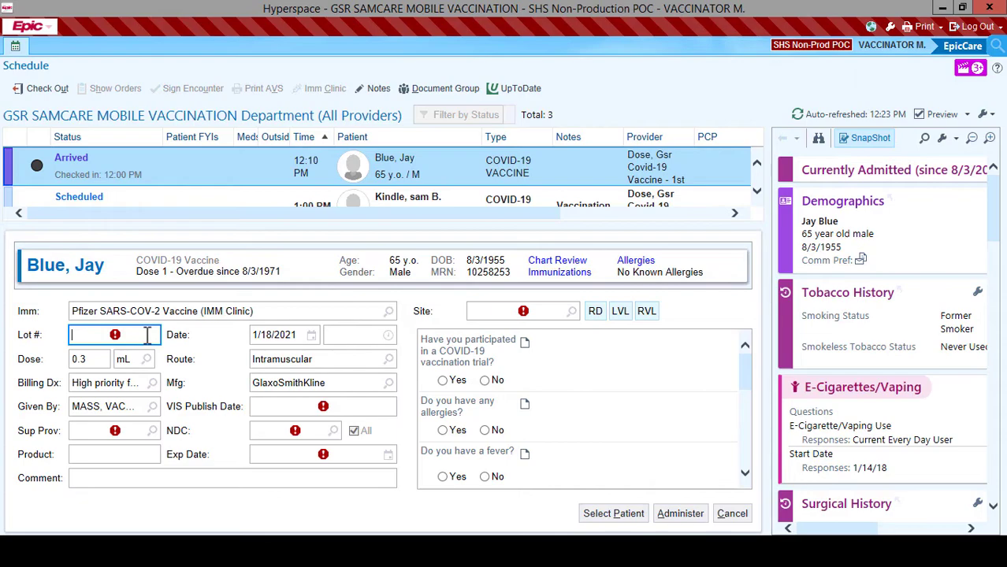
# Enter lot 123456 and VIS publish date 1/2021, and select the supervising provider.
pyautogui.write('123456')
pyautogui.press('Tab')
pyautogui.press('Tab')
pyautogui.press('Tab')
pyautogui.press('Tab')
pyautogui.write('1/2021')
pyautogui.press('Tab')
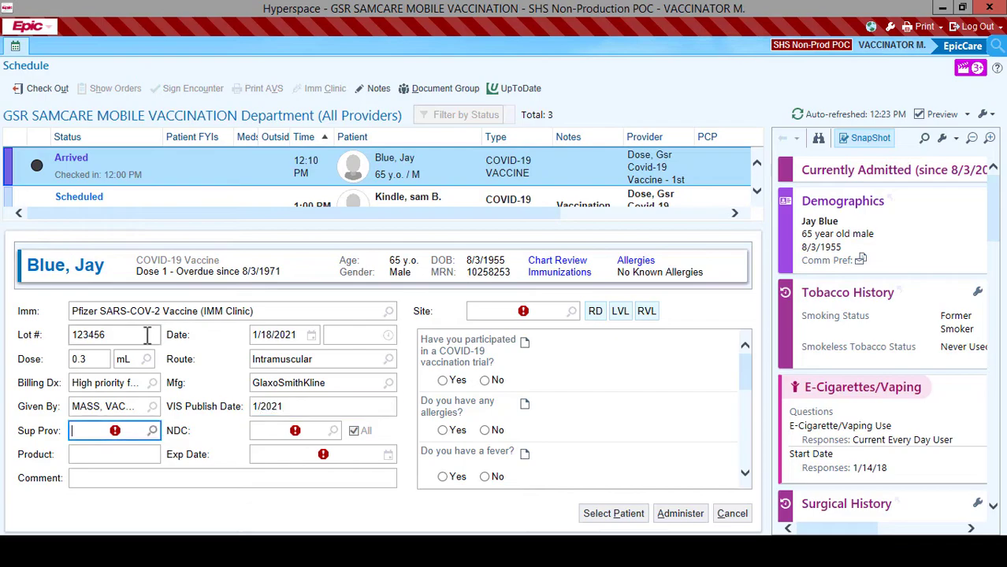
pyautogui.write('page')
pyautogui.click(126, 481)
pyautogui.click(292, 479)
pyautogui.click(273, 456)
pyautogui.write('6/30/')
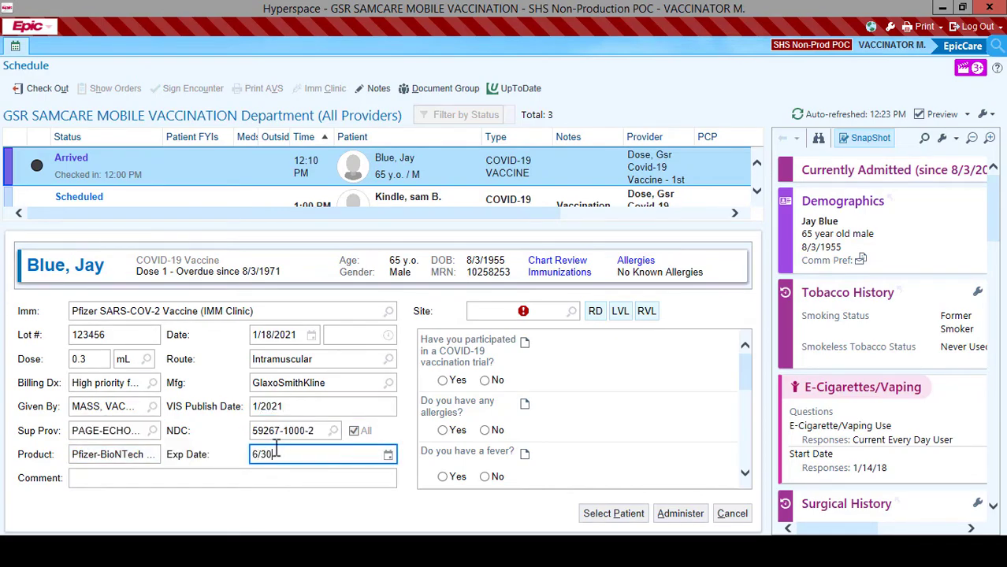
pyautogui.write('2021')
pyautogui.click(571, 312)
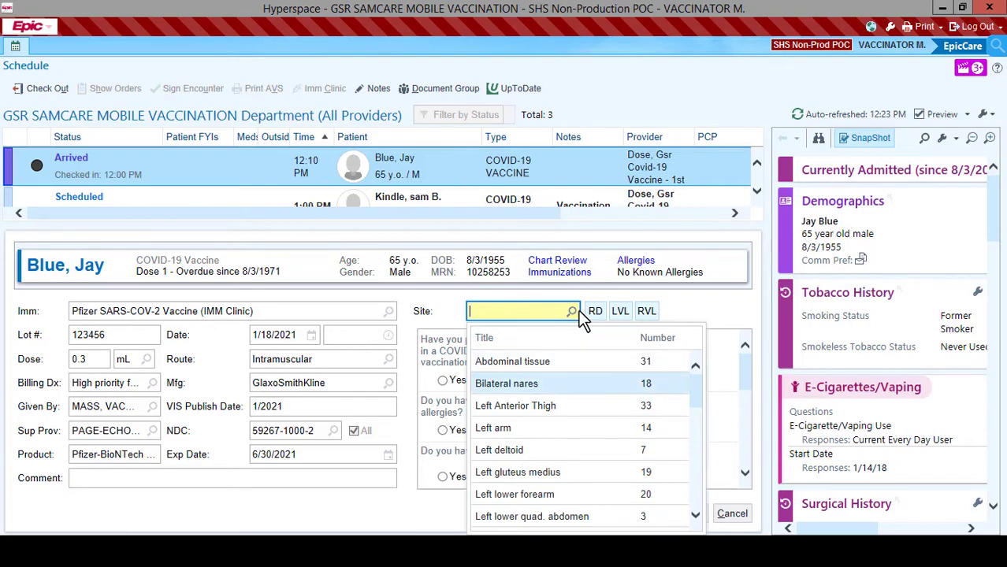
pyautogui.click(595, 312)
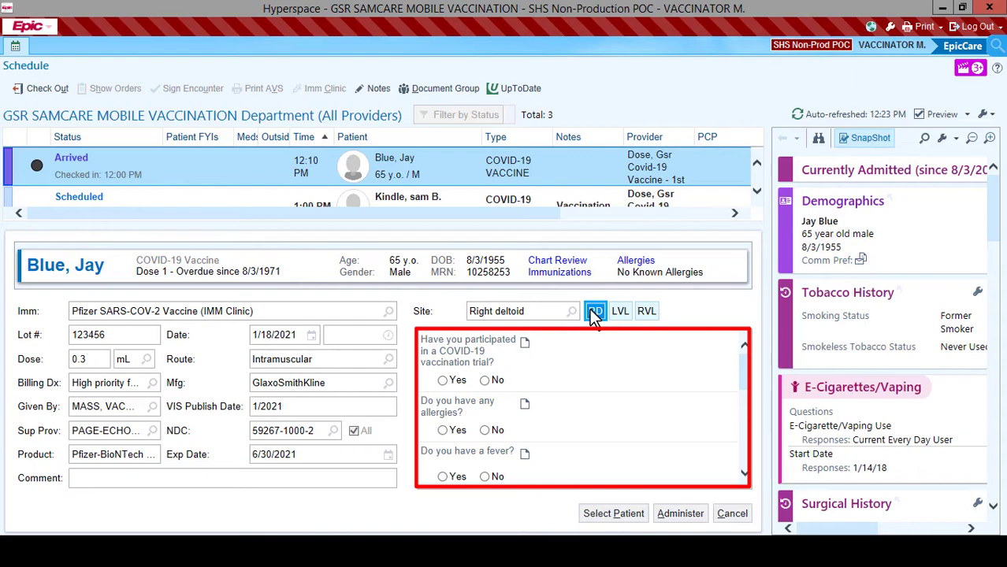
# Answer No to all screening questions, from trial participation to recent vaccines, then administer the Pfizer dose.
pyautogui.click(485, 380)
pyautogui.click(484, 430)
pyautogui.click(485, 477)
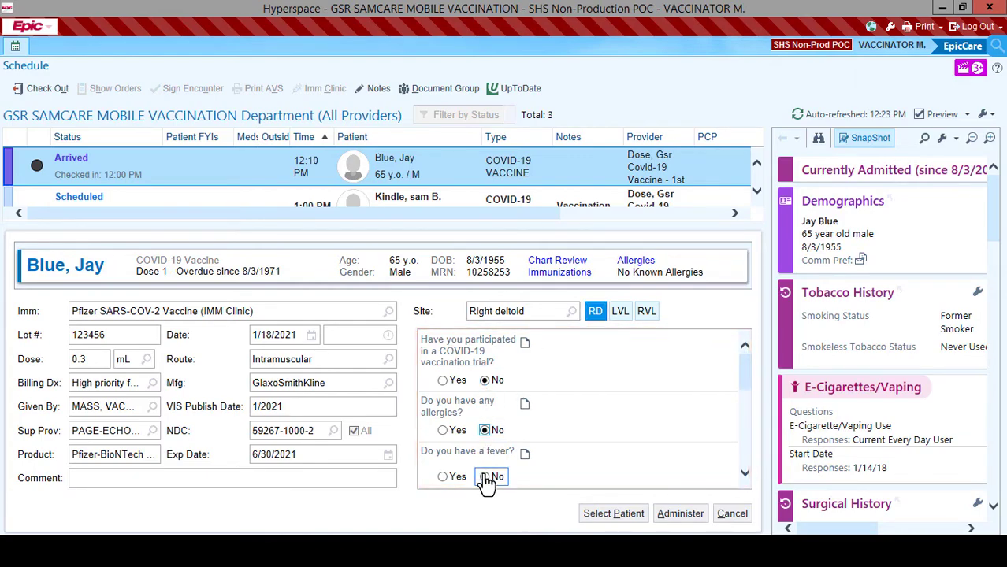
pyautogui.click(744, 475)
pyautogui.click(745, 475)
pyautogui.click(745, 475)
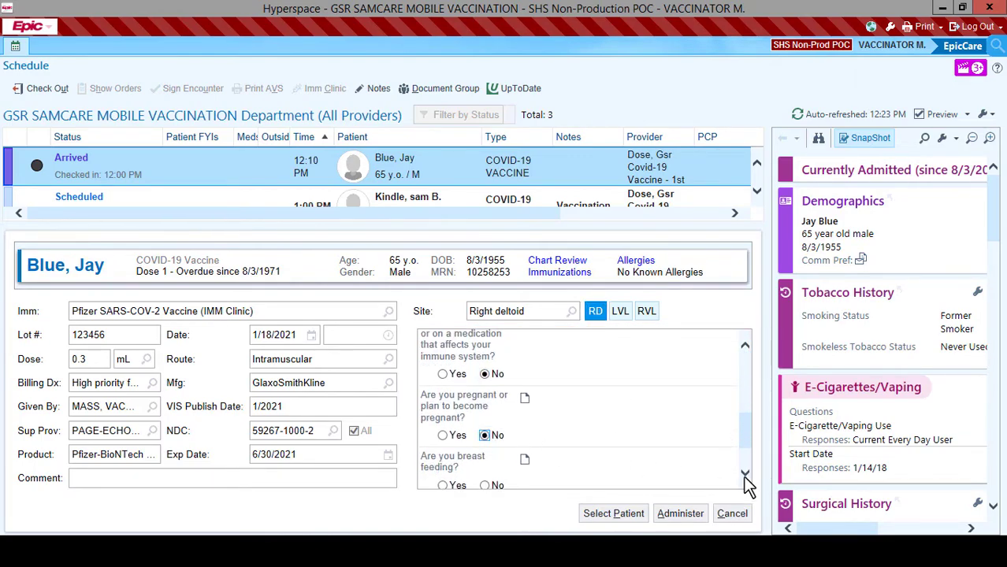
pyautogui.click(745, 474)
pyautogui.click(485, 476)
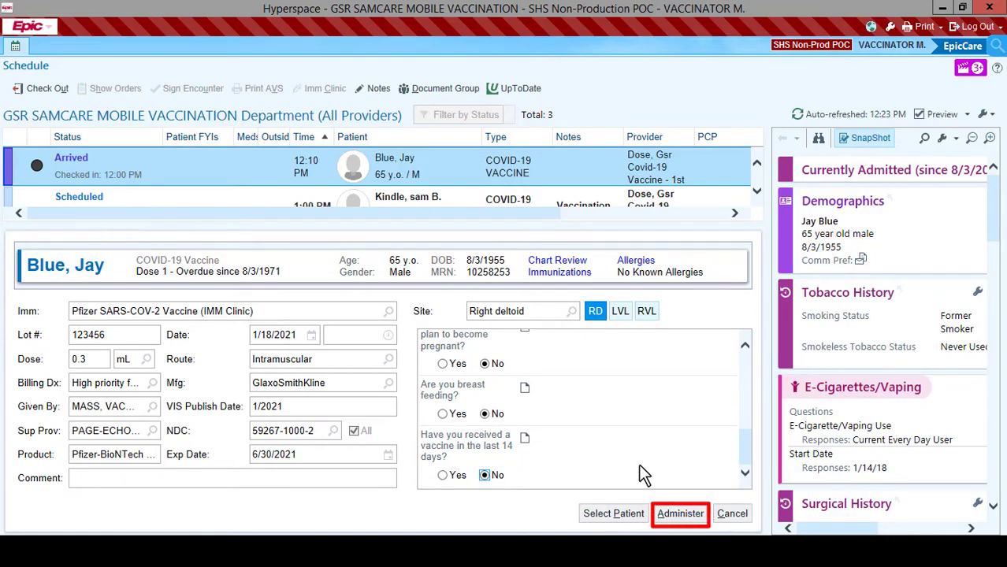
pyautogui.click(683, 514)
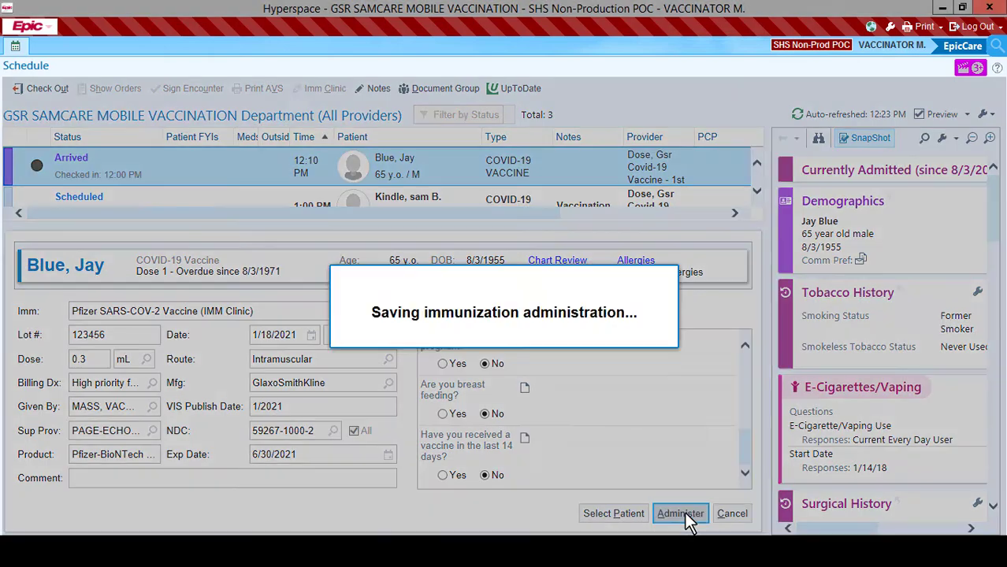